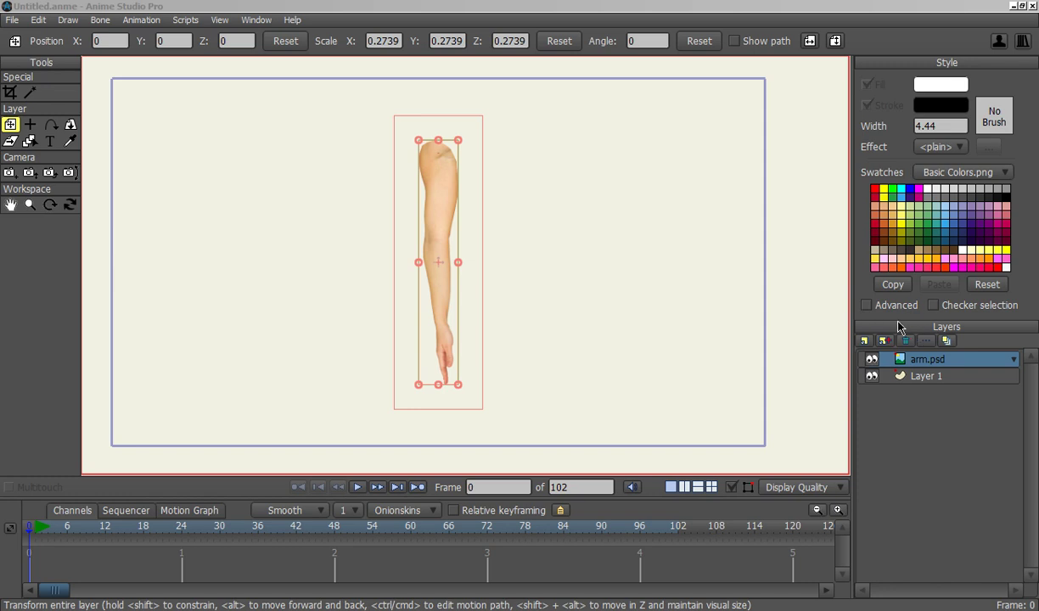
Step: Create bone Layer 3 holding arm.psd and draw the upper-arm bone from shoulder to elbow
click(864, 340)
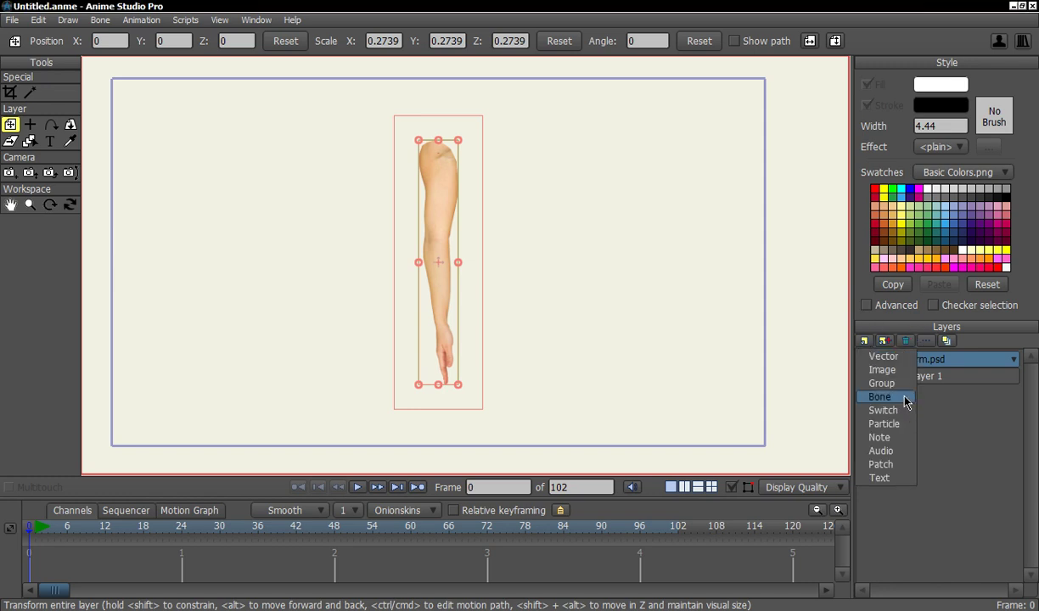
click(883, 396)
click(937, 376)
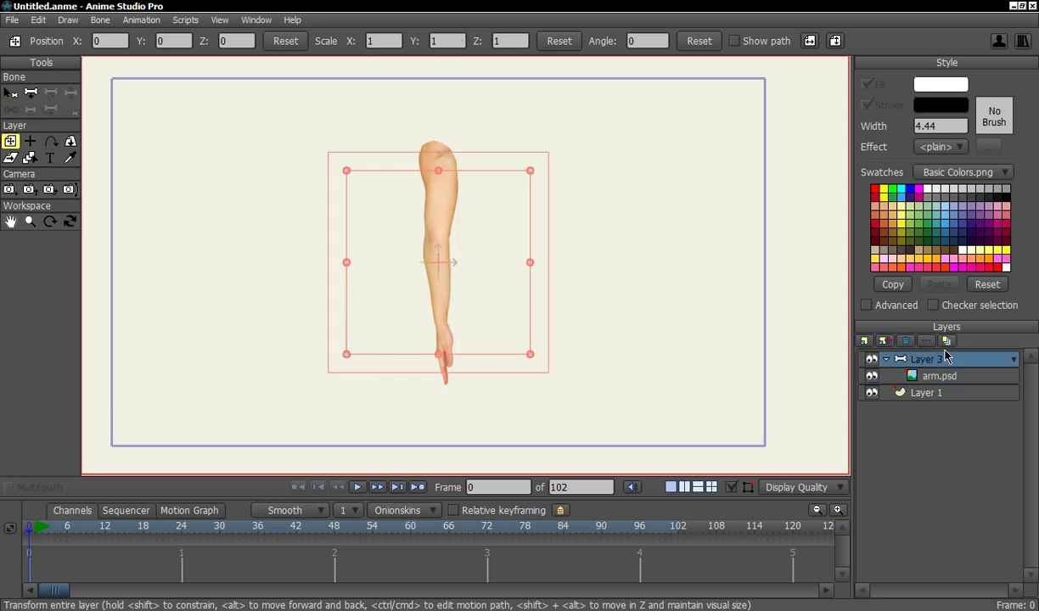
click(938, 376)
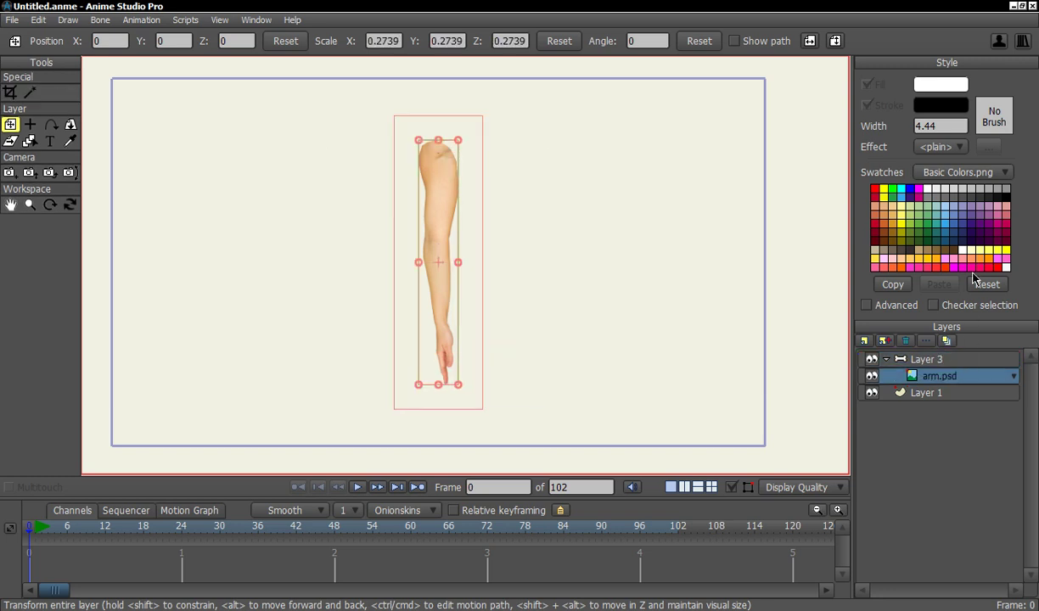
click(925, 359)
click(31, 93)
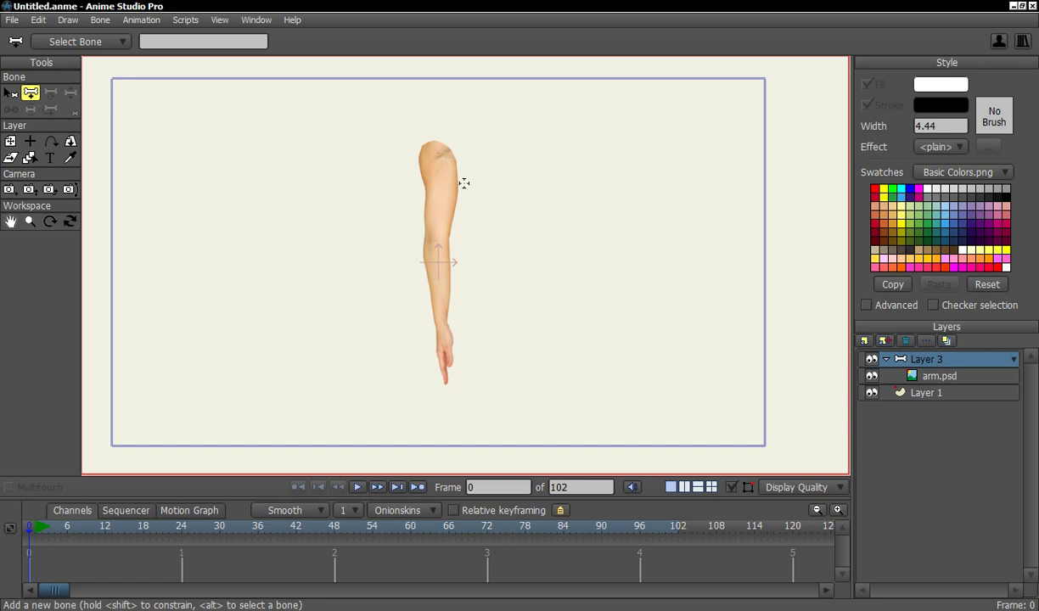
drag(435, 148, 443, 378)
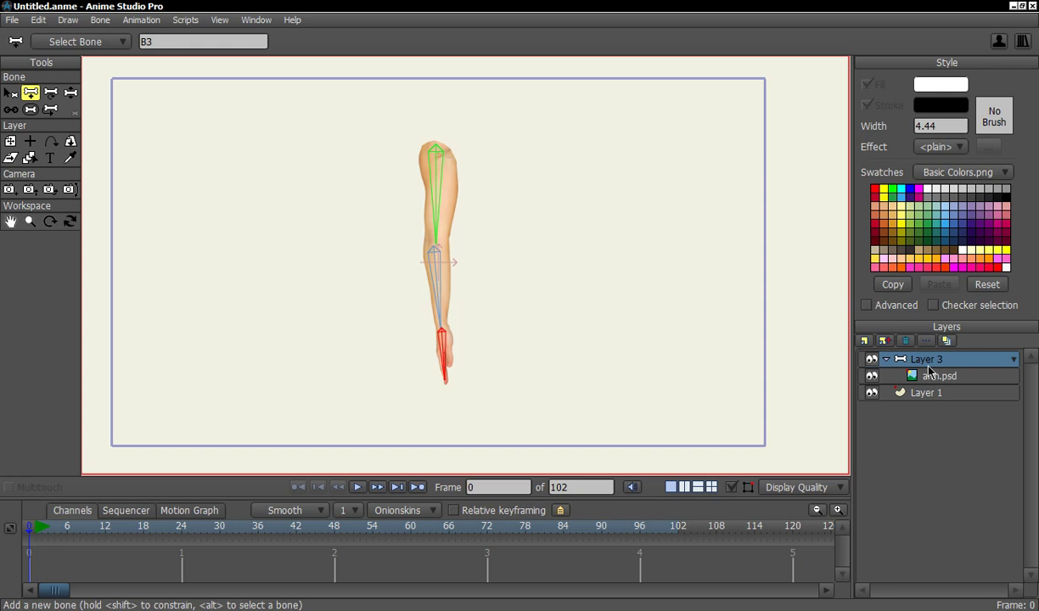
Step: Create a smooth joint on arm.psd for the upper-arm and forearm bone pair
click(888, 374)
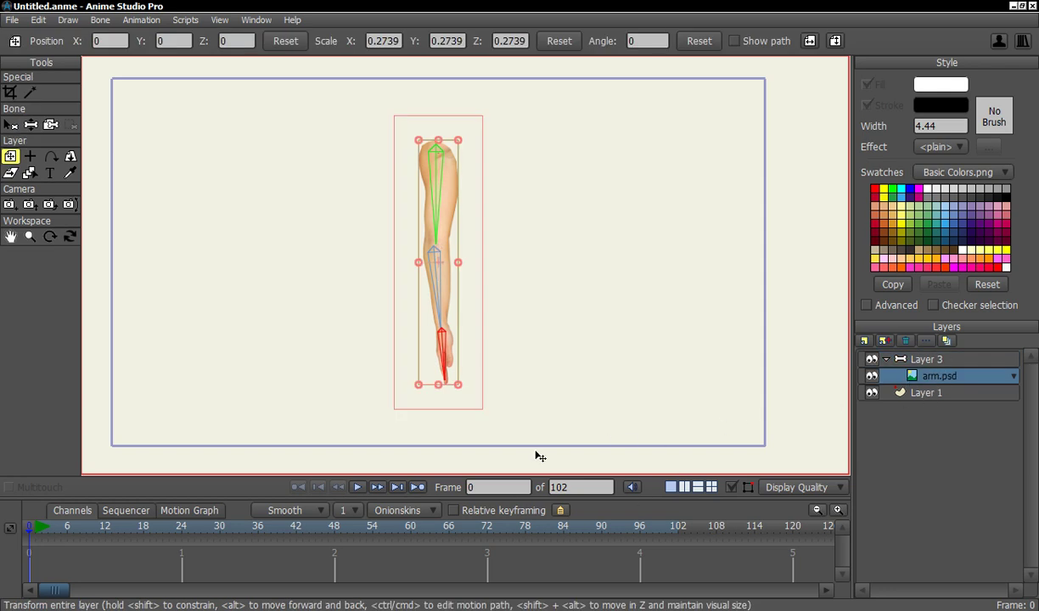
click(10, 125)
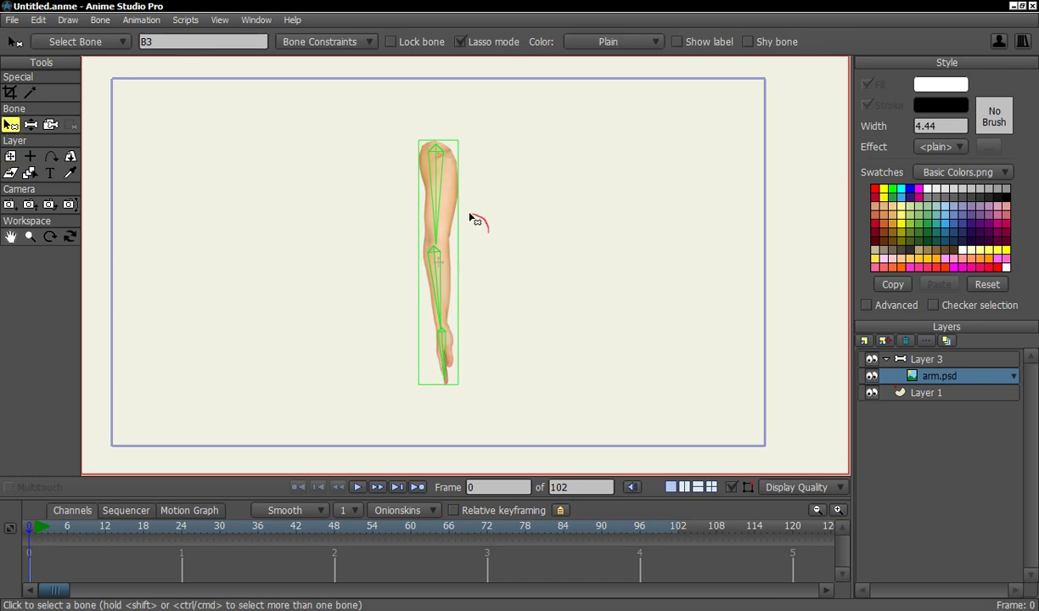
click(455, 250)
drag(453, 250, 452, 302)
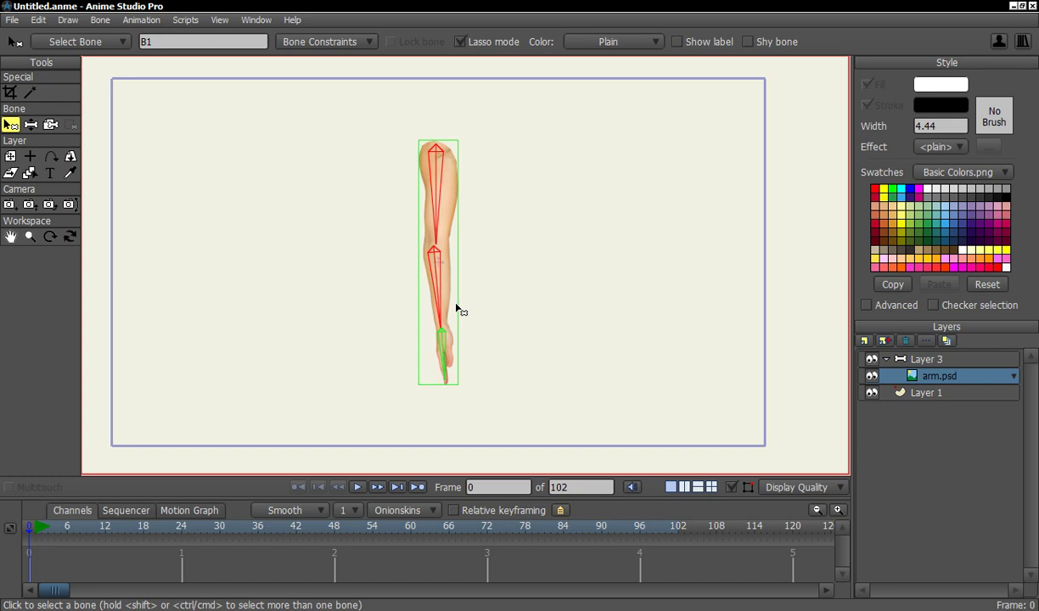
click(101, 20)
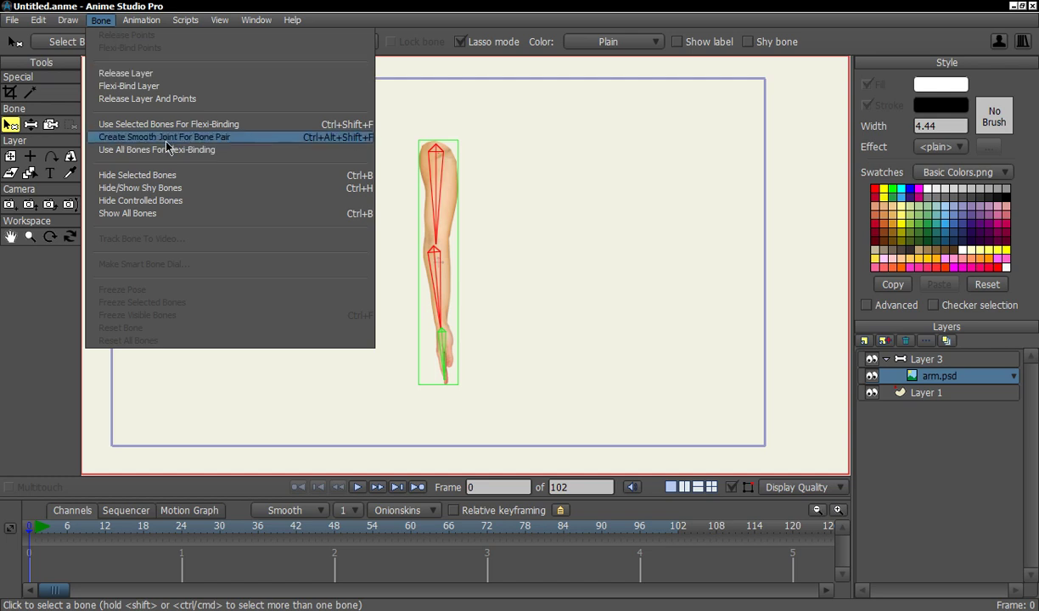
click(310, 137)
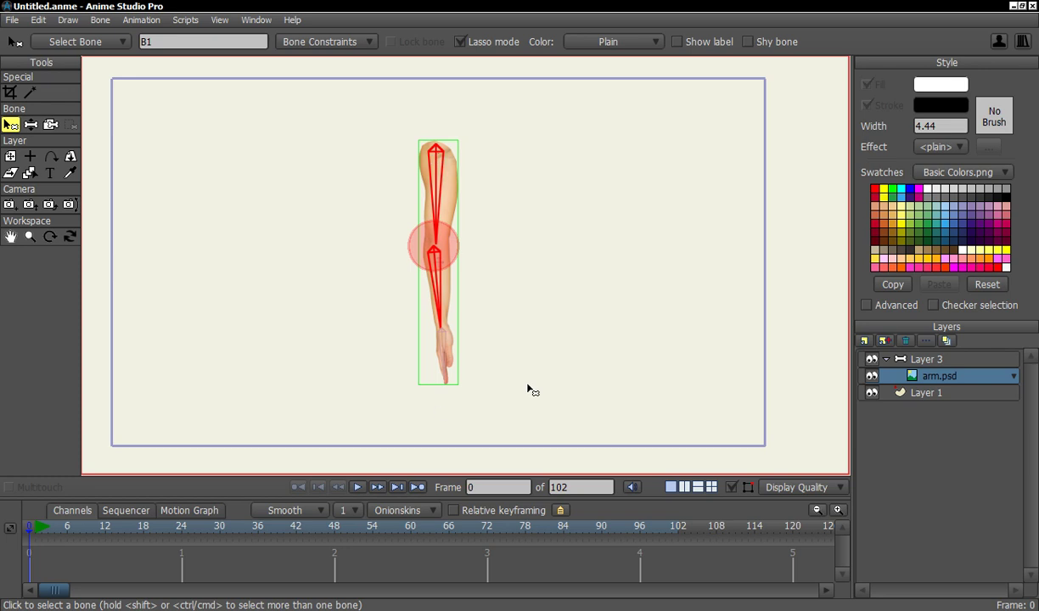
Step: Pose the bone chain at the elbow and forearm to test the smooth bend
click(926, 359)
click(70, 93)
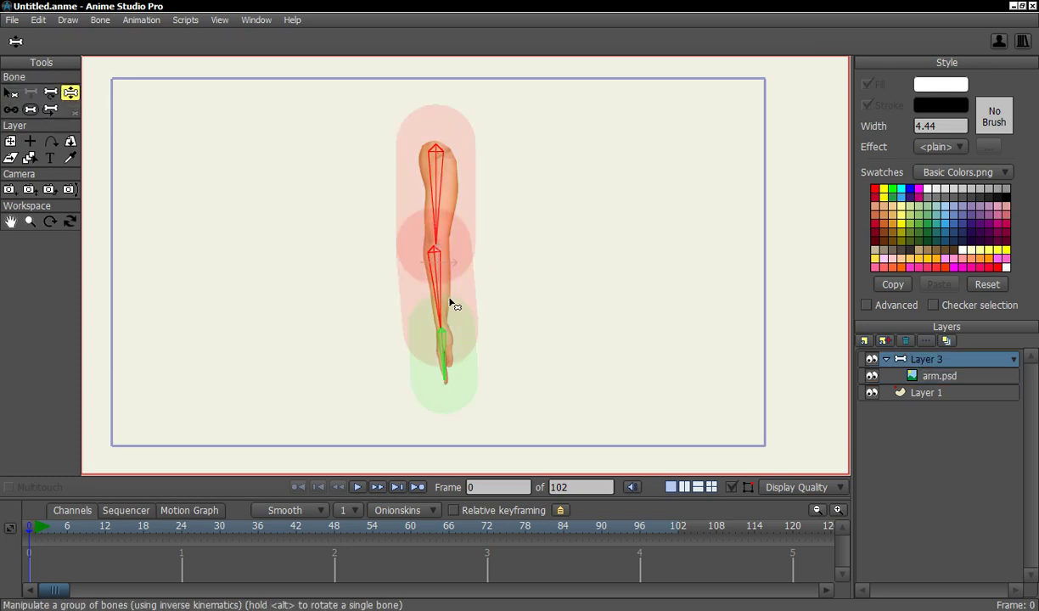
mouse_move(452, 304)
mouse_down()
mouse_move(591, 221)
mouse_move(365, 242)
mouse_up()
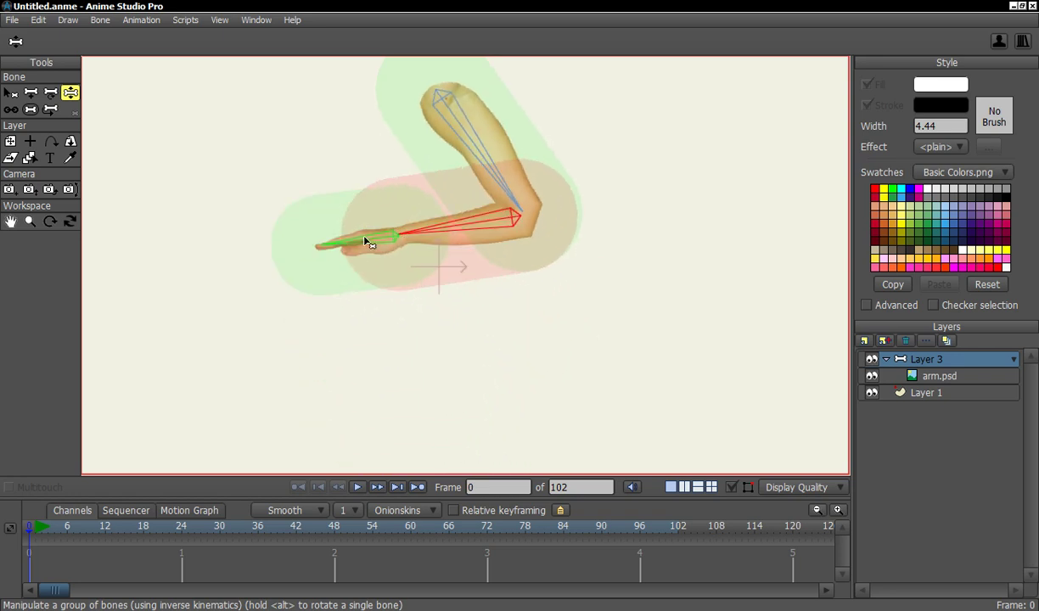
mouse_move(466, 215)
mouse_down()
mouse_move(505, 285)
mouse_move(466, 215)
mouse_move(337, 254)
mouse_move(328, 189)
mouse_move(349, 269)
mouse_move(354, 234)
mouse_move(437, 259)
mouse_move(505, 421)
mouse_up()
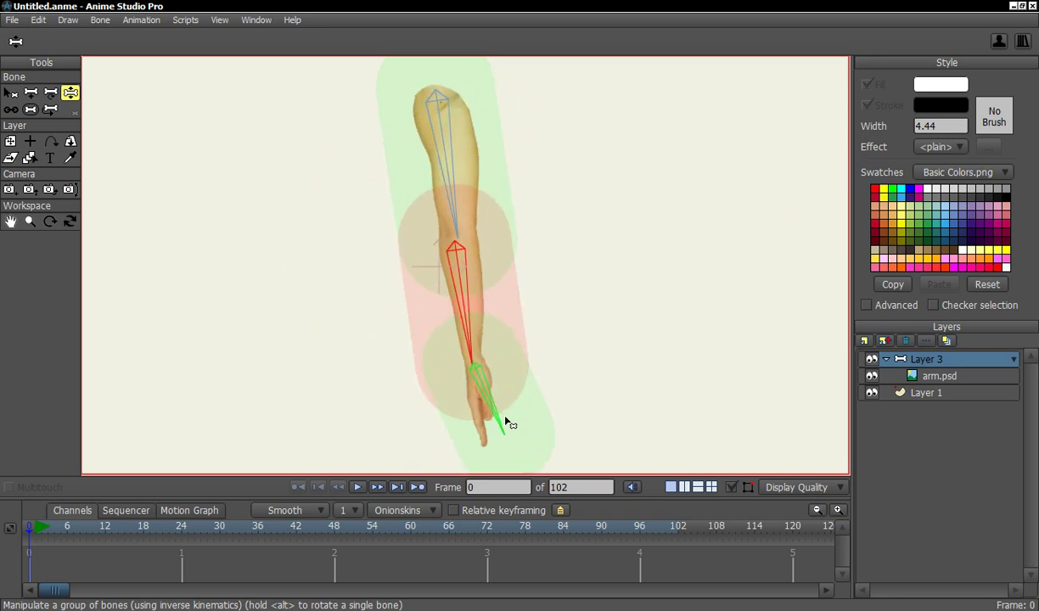
click(12, 94)
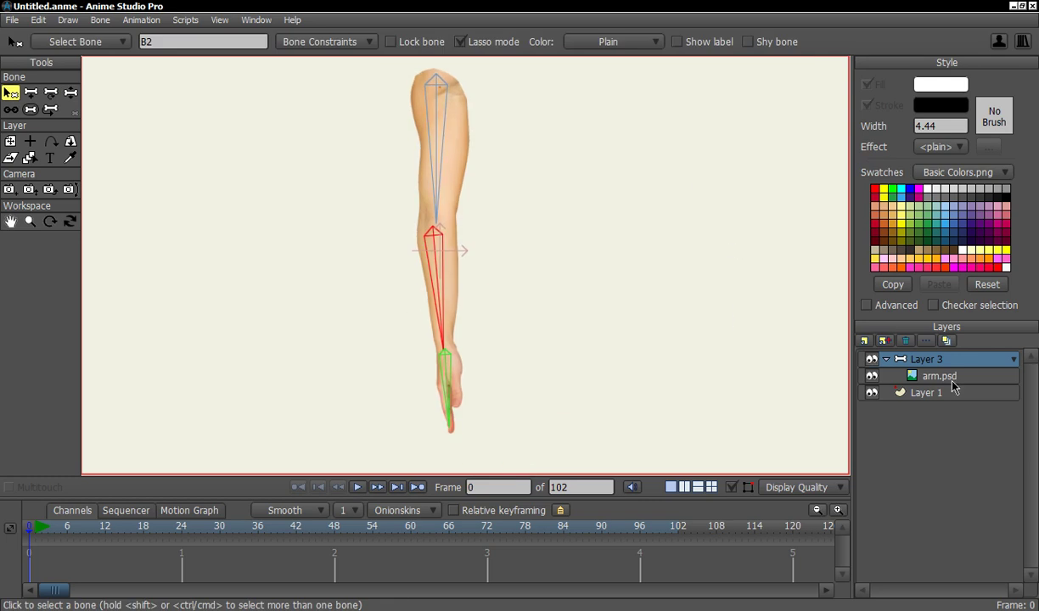
Step: Crop arm.psd's bottom edge up to just below the elbow
click(916, 378)
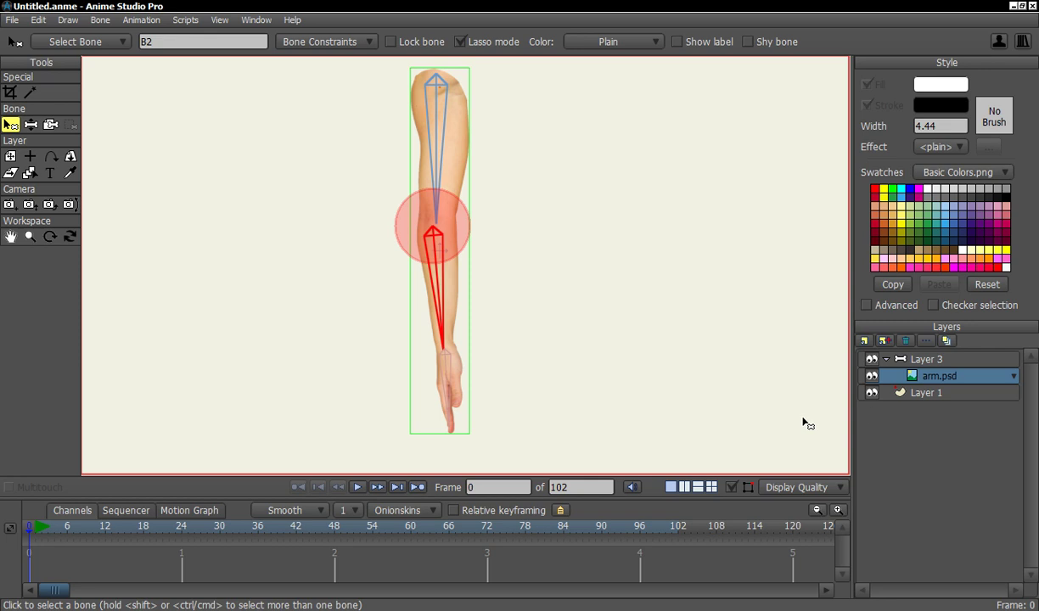
click(9, 91)
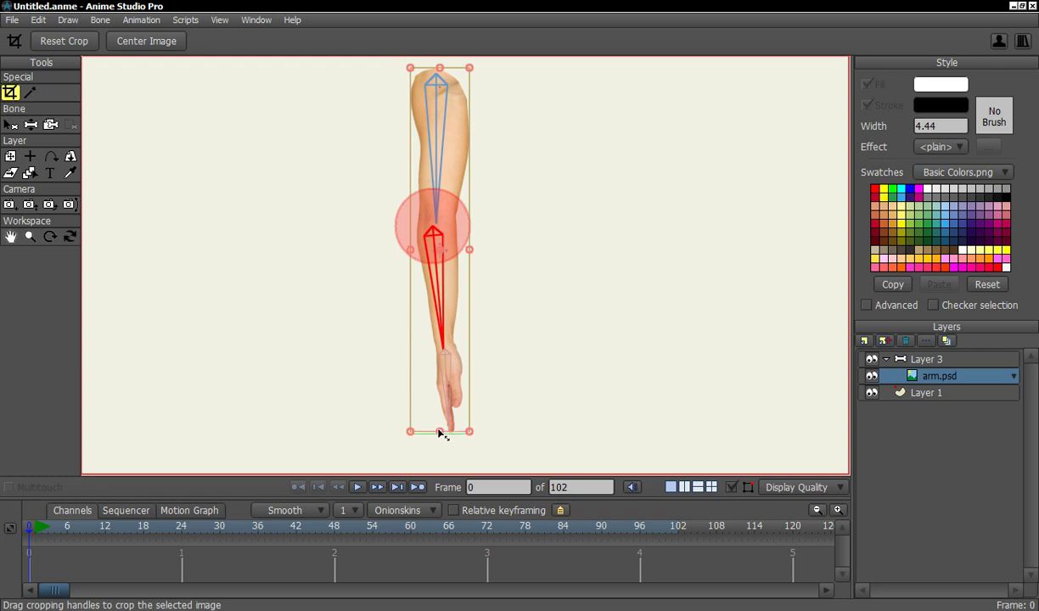
drag(438, 429, 465, 289)
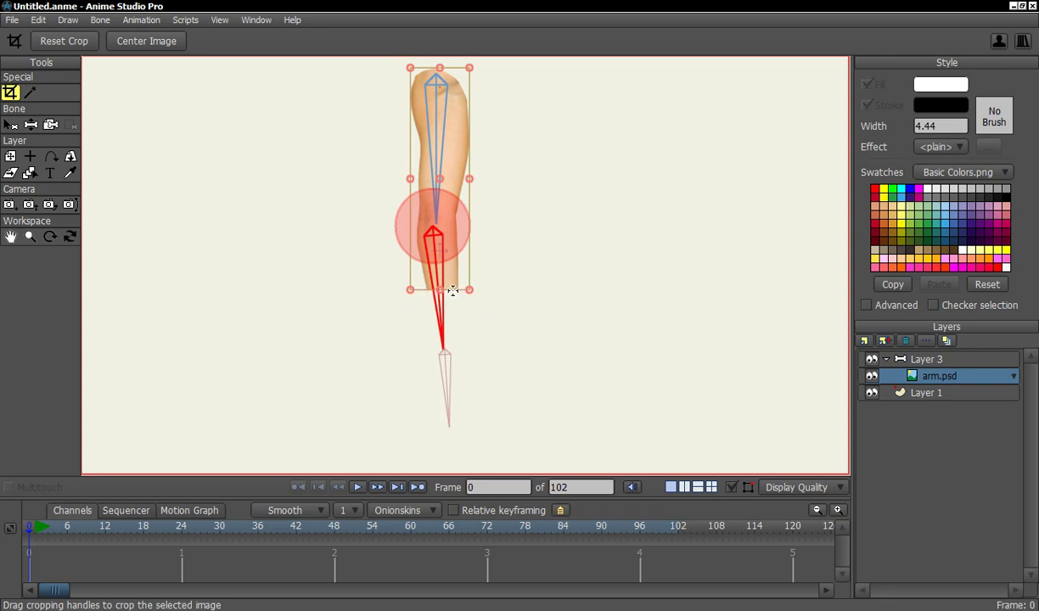
scroll(469, 304, up, 2)
scroll(577, 272, up, 1)
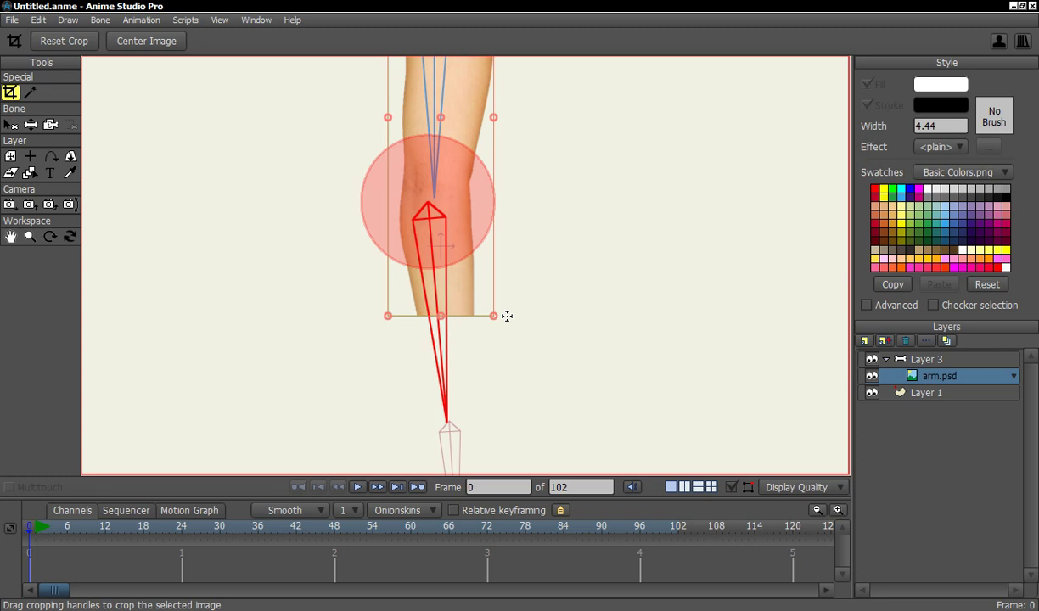
scroll(447, 387, down, 4)
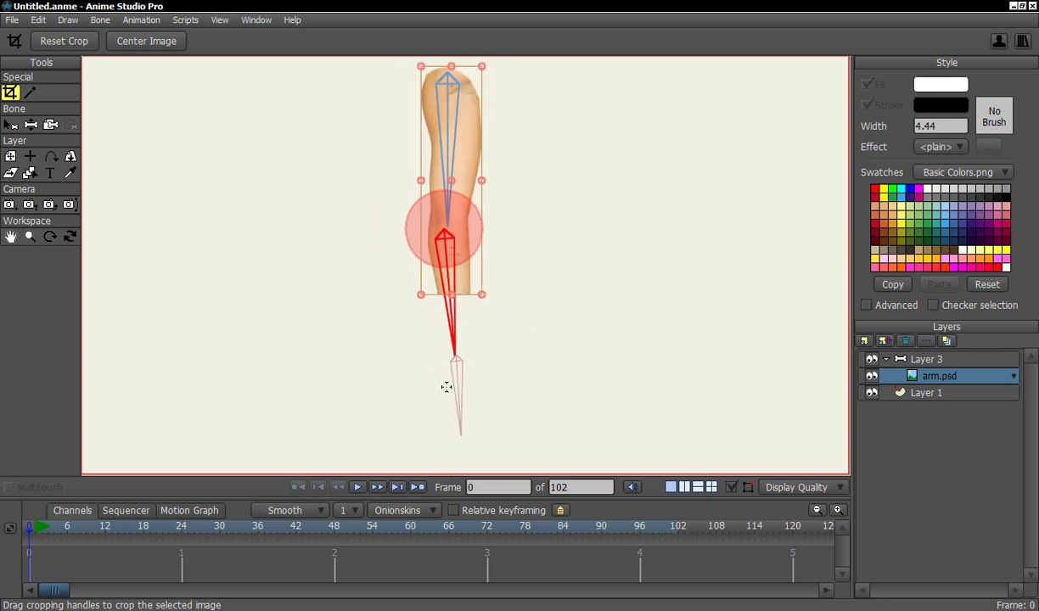
scroll(491, 331, up, 2)
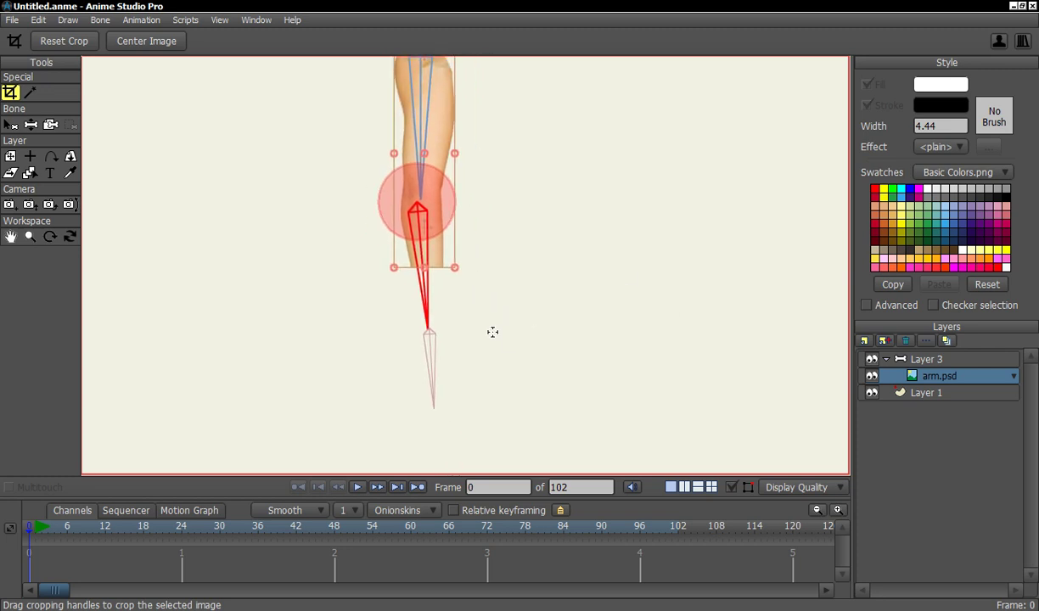
Step: Duplicate the cropped arm image layer and name the copy 'hand'
click(883, 340)
double_click(925, 376)
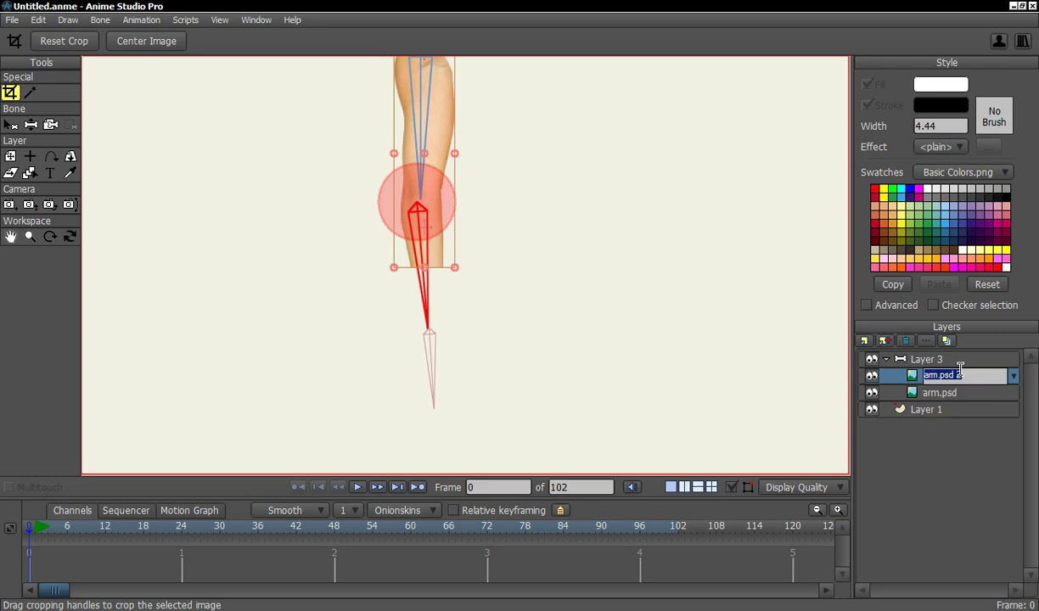
text(hand)
key(Return)
Step: Crop the hand layer around the hand and trim its top edge to the wrist
mouse_move(411, 247)
mouse_down()
mouse_move(463, 221)
mouse_move(547, 229)
mouse_up()
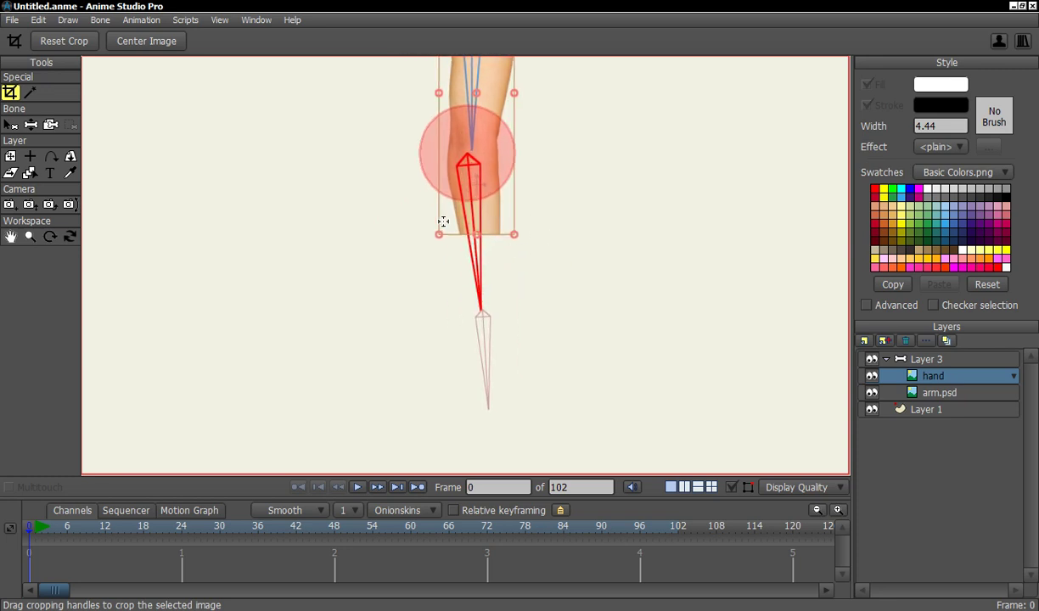
drag(437, 223, 527, 423)
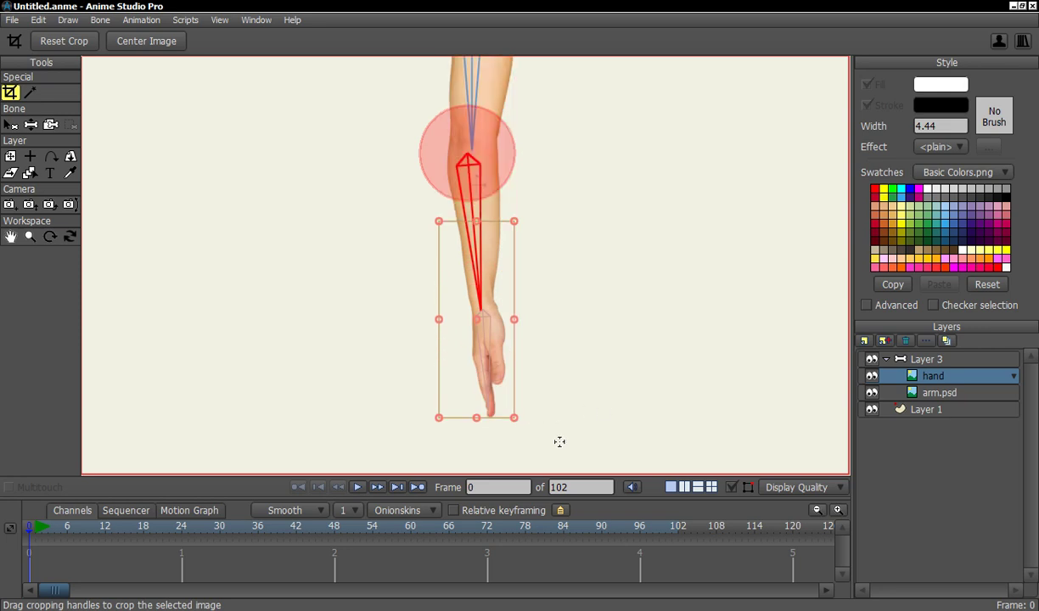
scroll(550, 373, up, 1)
scroll(557, 268, up, 2)
scroll(526, 254, up, 2)
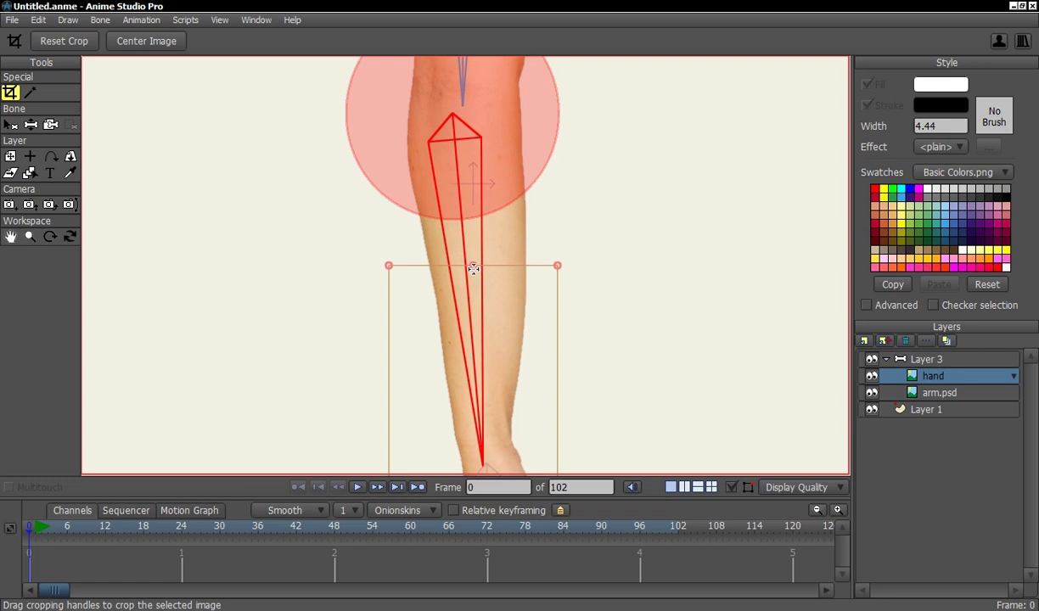
mouse_move(473, 268)
mouse_down()
mouse_move(475, 332)
mouse_move(472, 286)
mouse_up()
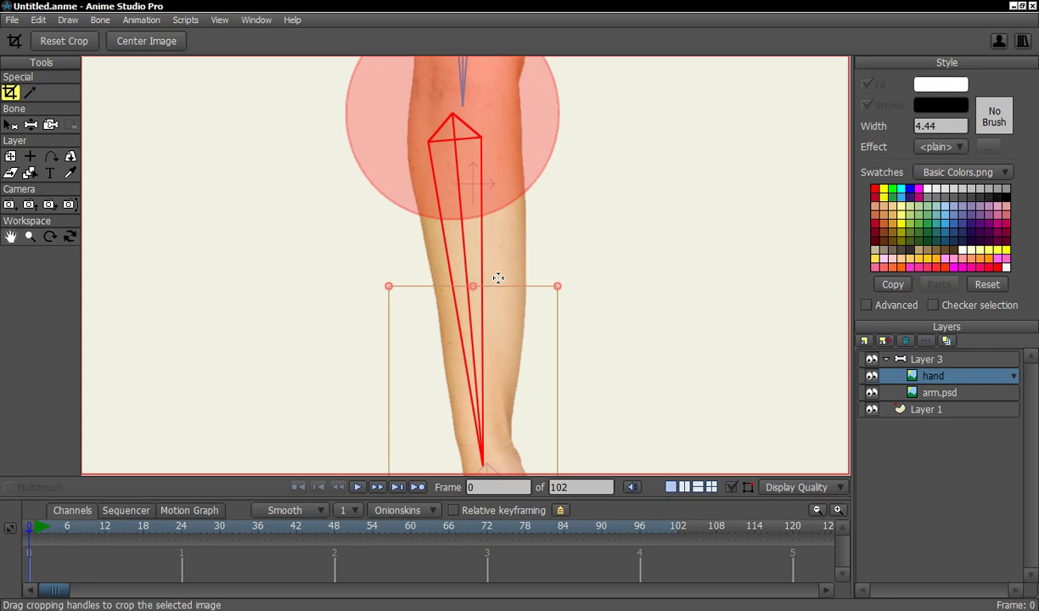
mouse_move(473, 286)
mouse_down()
mouse_move(475, 310)
mouse_move(475, 287)
mouse_up()
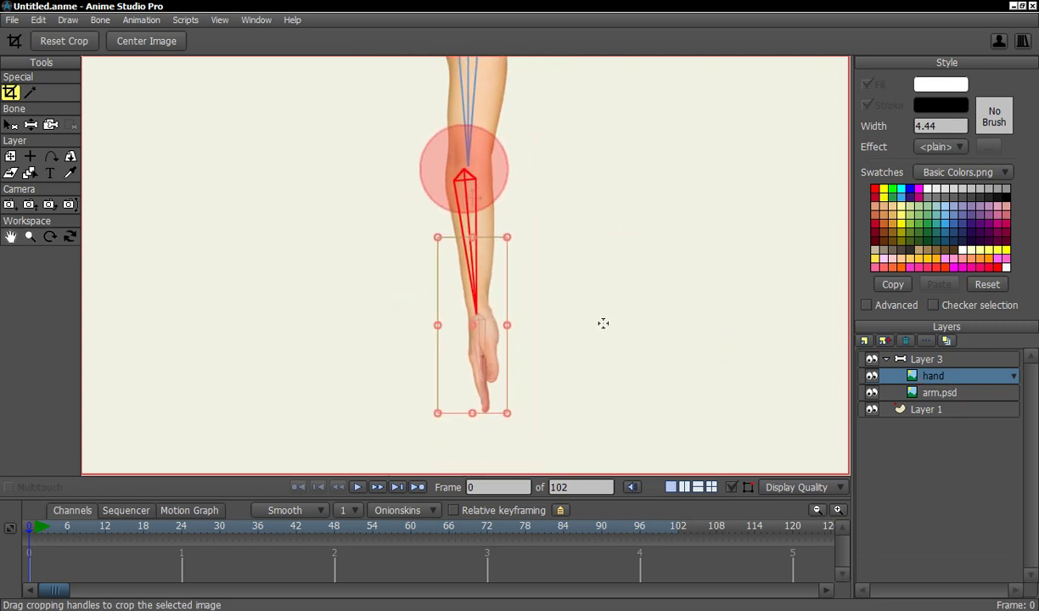
click(11, 124)
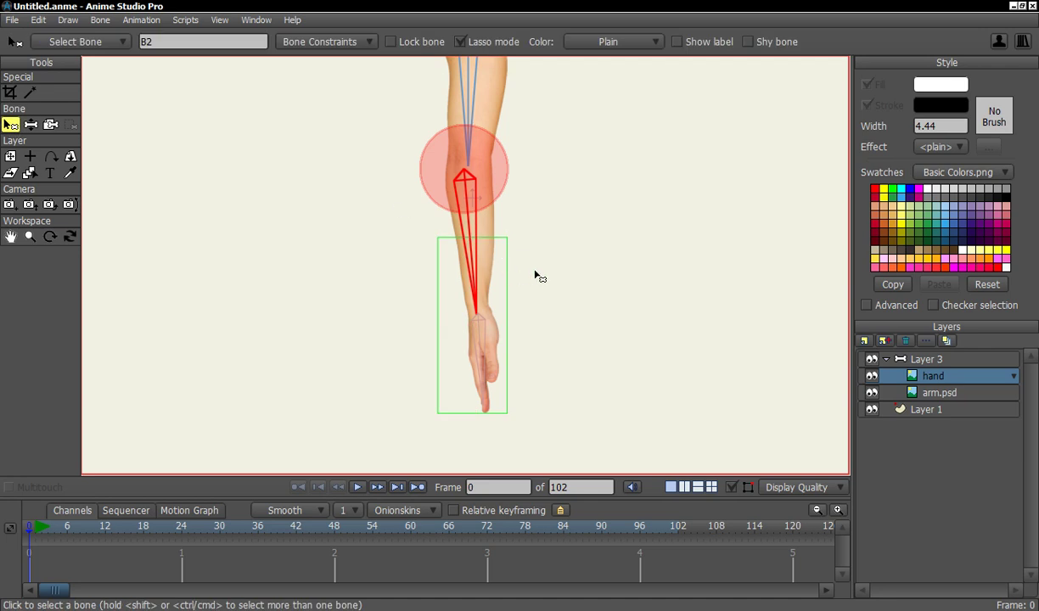
Step: Create a smooth joint for the forearm and hand bone pair
drag(535, 276, 503, 327)
click(101, 23)
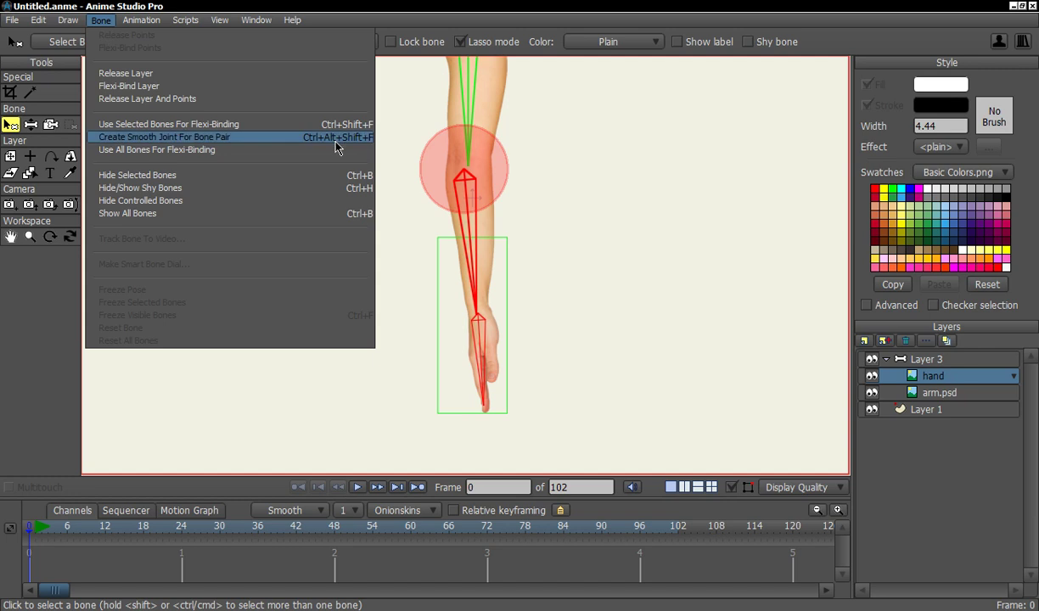
click(206, 144)
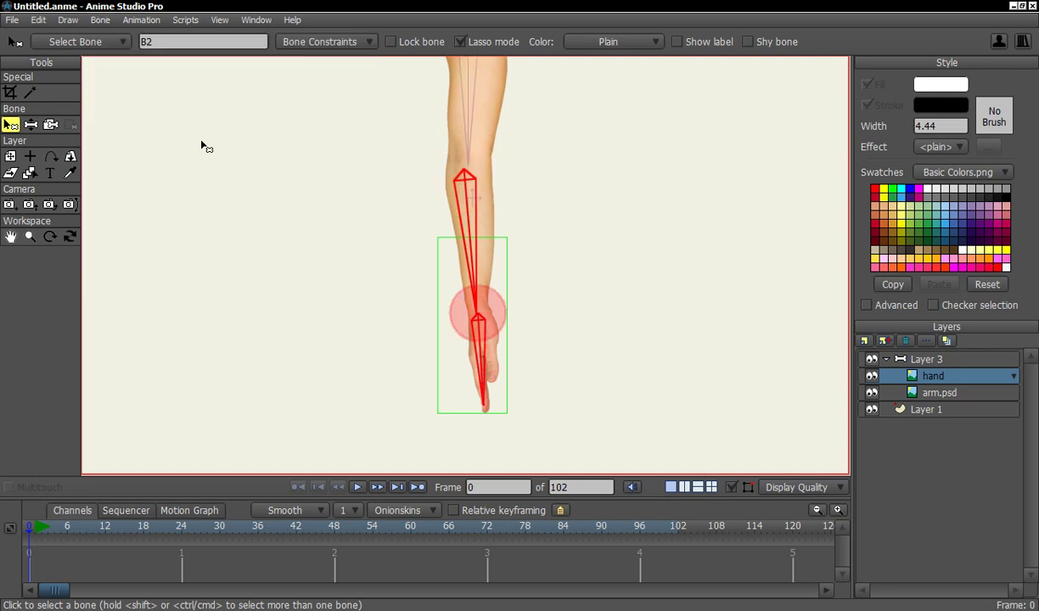
Step: Pose Layer 3's bones, bending the elbow and wrist to test the joints
click(923, 364)
scroll(549, 361, down, 2)
scroll(472, 299, down, 2)
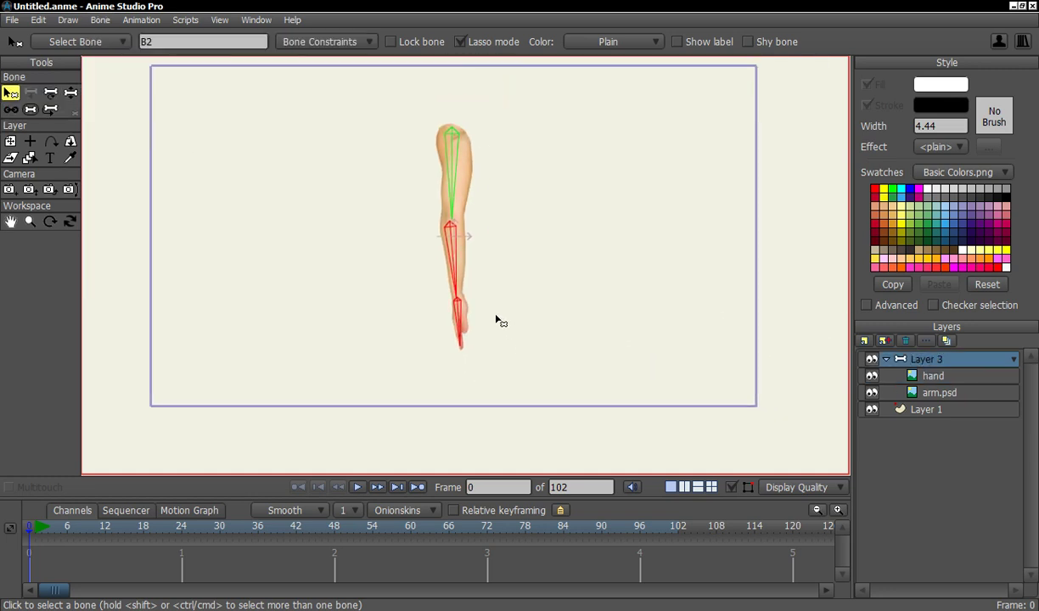
click(71, 94)
drag(458, 339, 515, 199)
scroll(550, 281, up, 2)
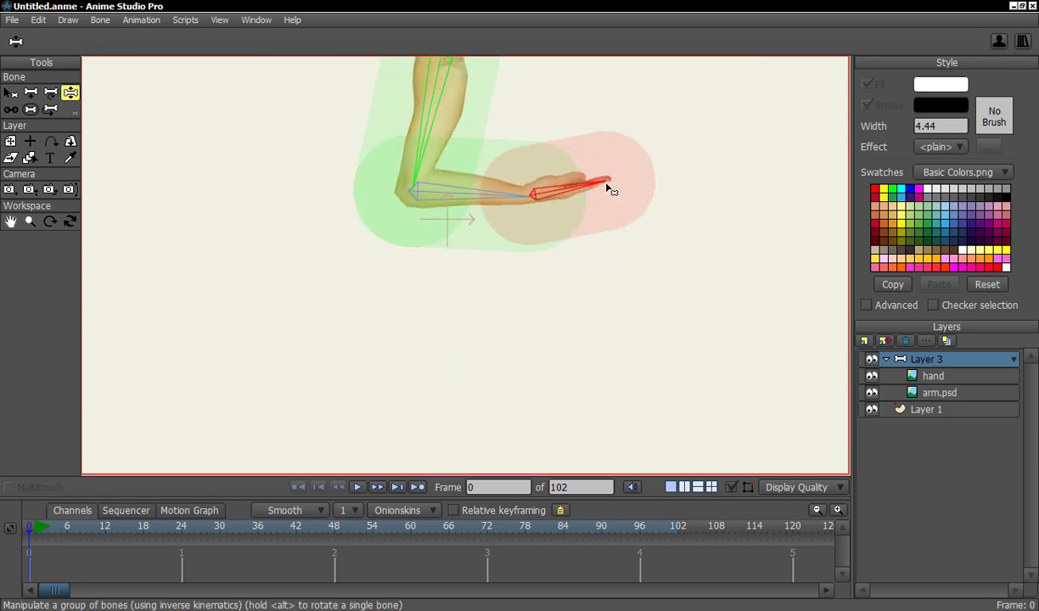
mouse_move(610, 186)
mouse_down()
mouse_move(532, 142)
mouse_move(552, 302)
mouse_move(515, 213)
mouse_move(346, 282)
mouse_move(348, 242)
mouse_move(348, 383)
mouse_move(447, 237)
mouse_move(409, 217)
mouse_up()
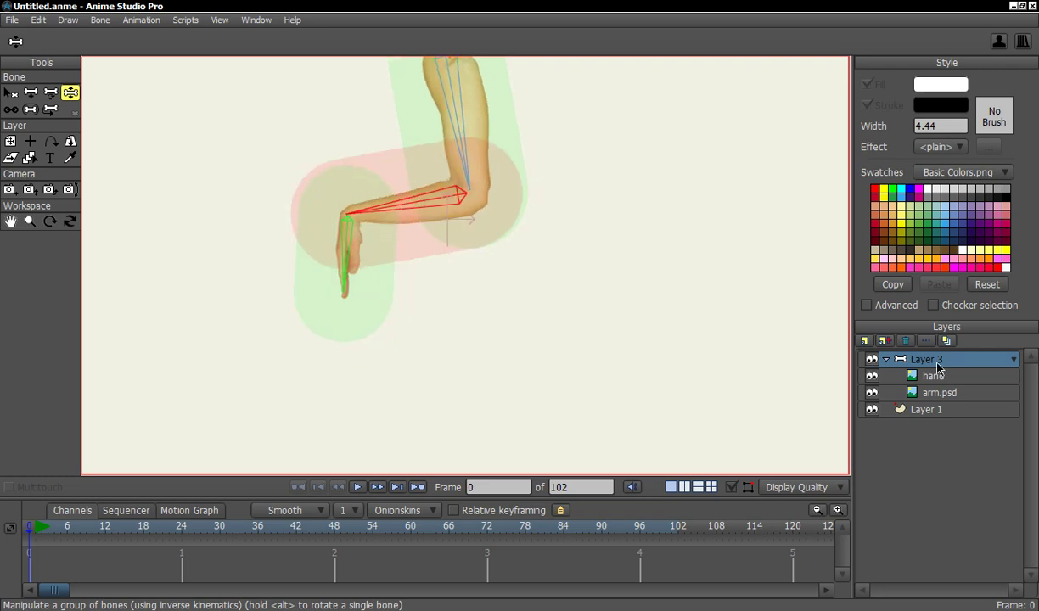
scroll(760, 293, down, 1)
scroll(674, 278, down, 1)
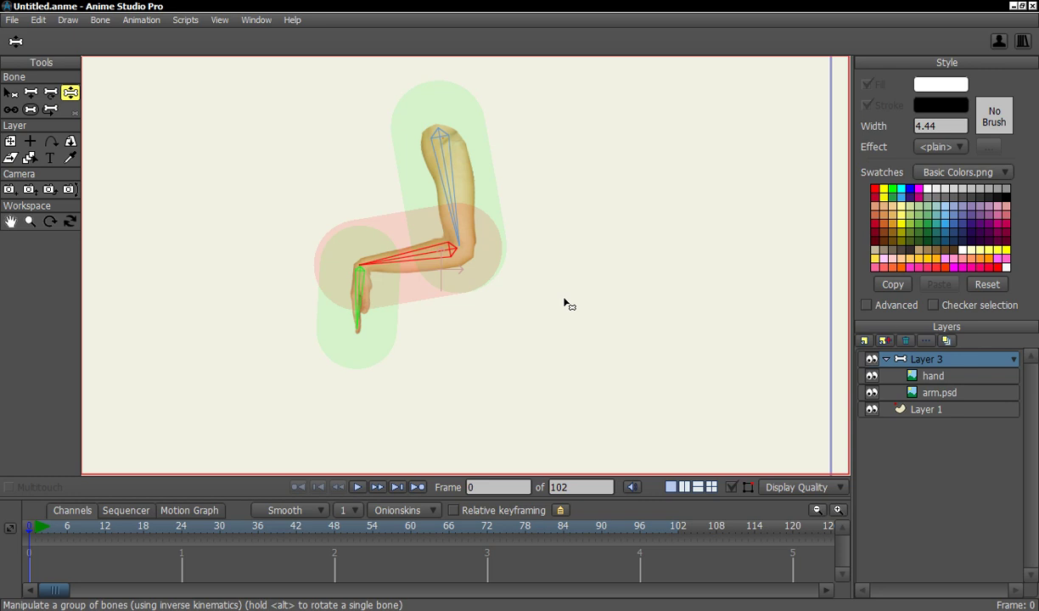
key(ctrl+r)
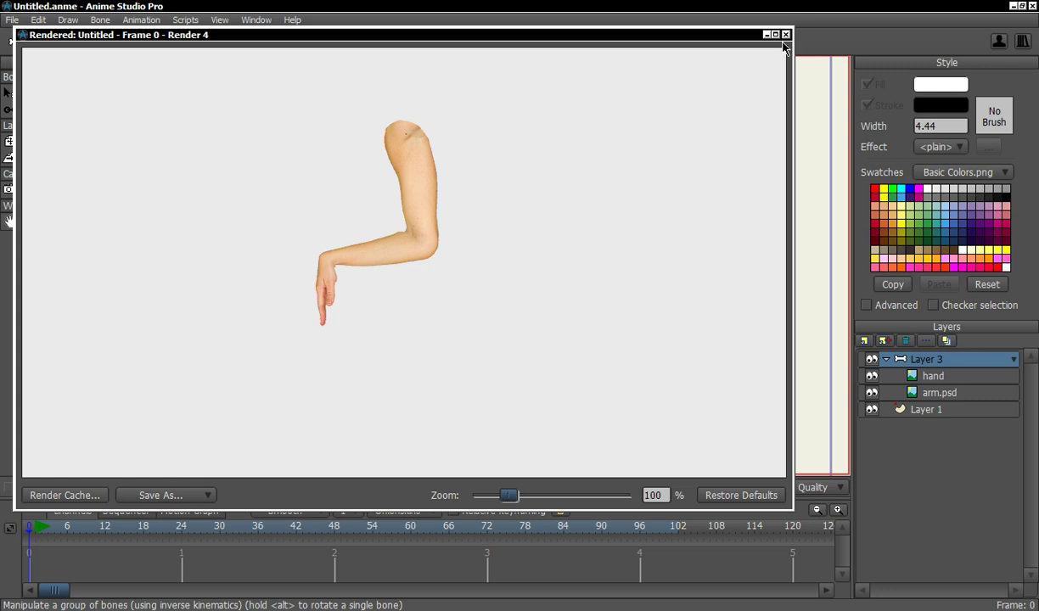
click(786, 35)
click(924, 379)
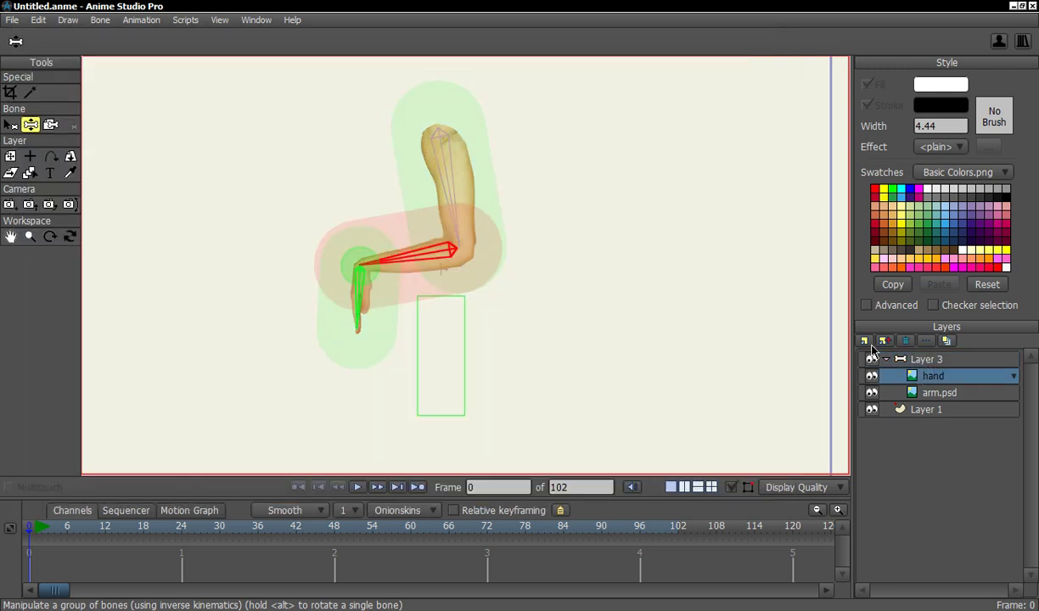
Step: Add a group layer 'arm' containing the hand and arm.psd layers inside Layer 3
click(864, 340)
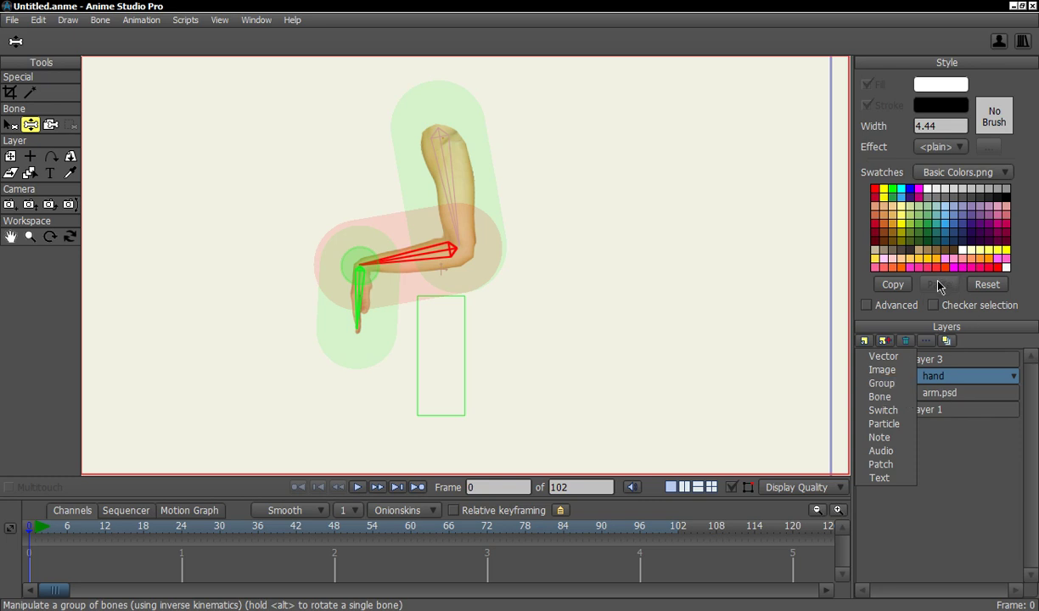
click(898, 382)
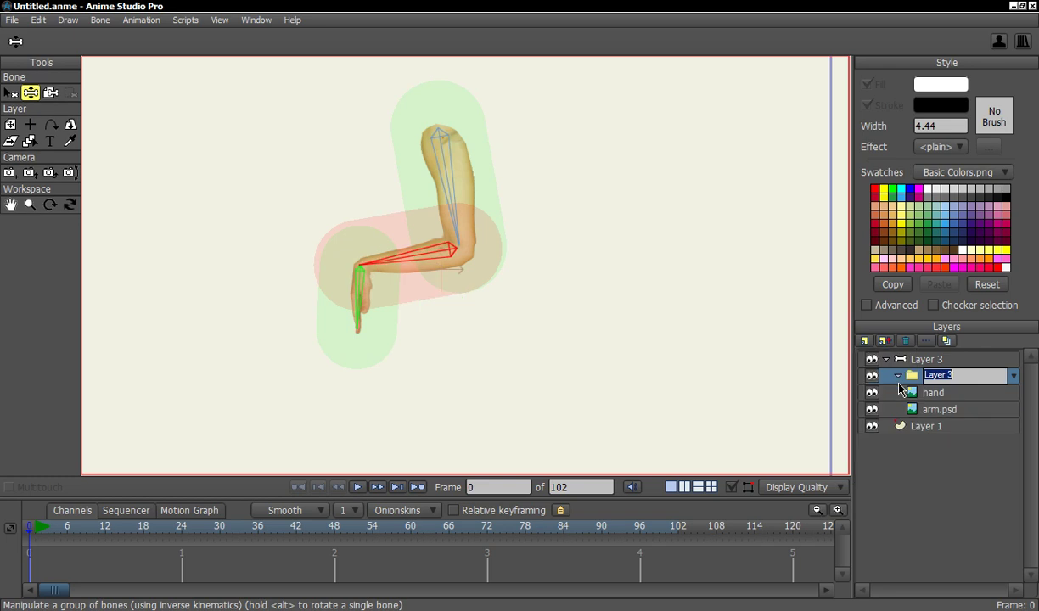
text(arm)
key(Return)
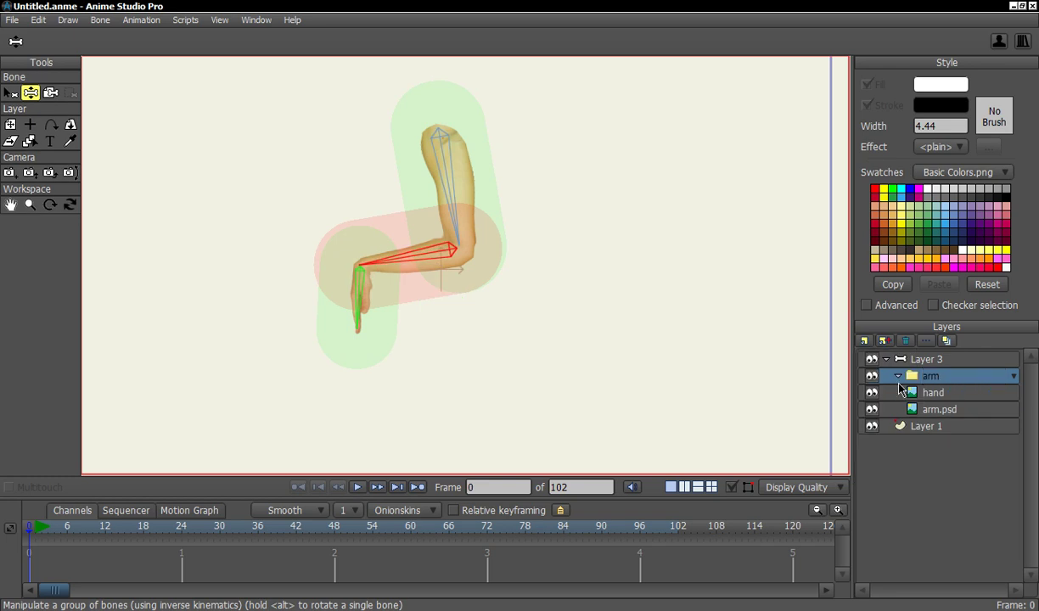
click(912, 392)
drag(950, 410, 950, 391)
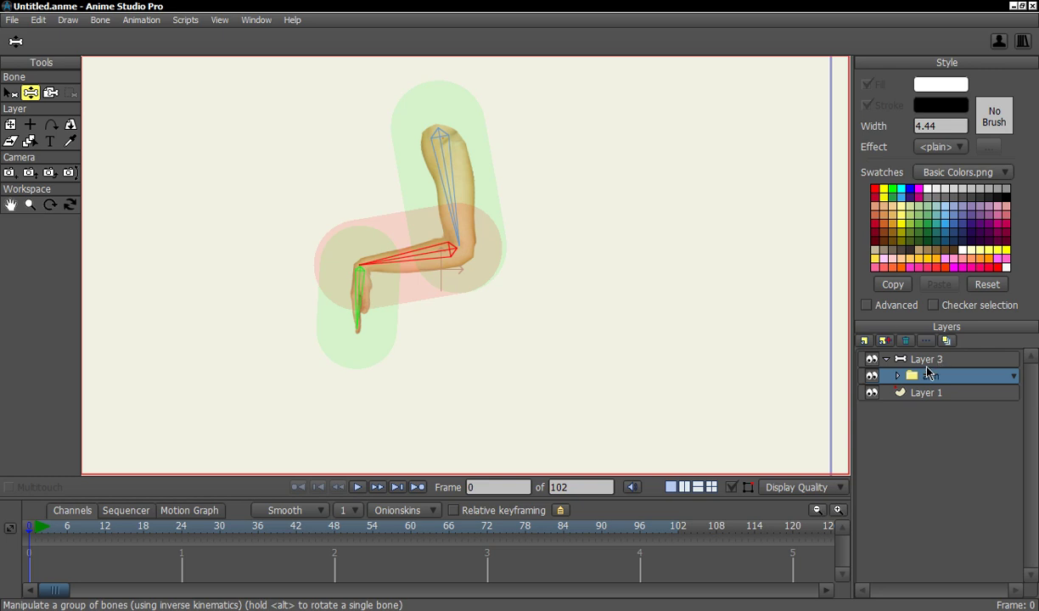
click(911, 363)
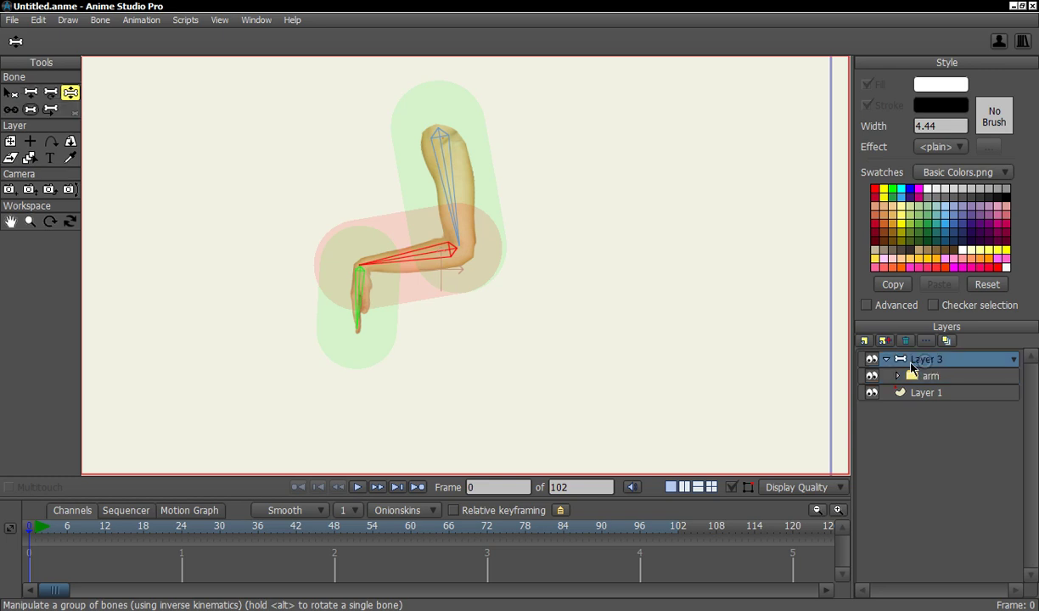